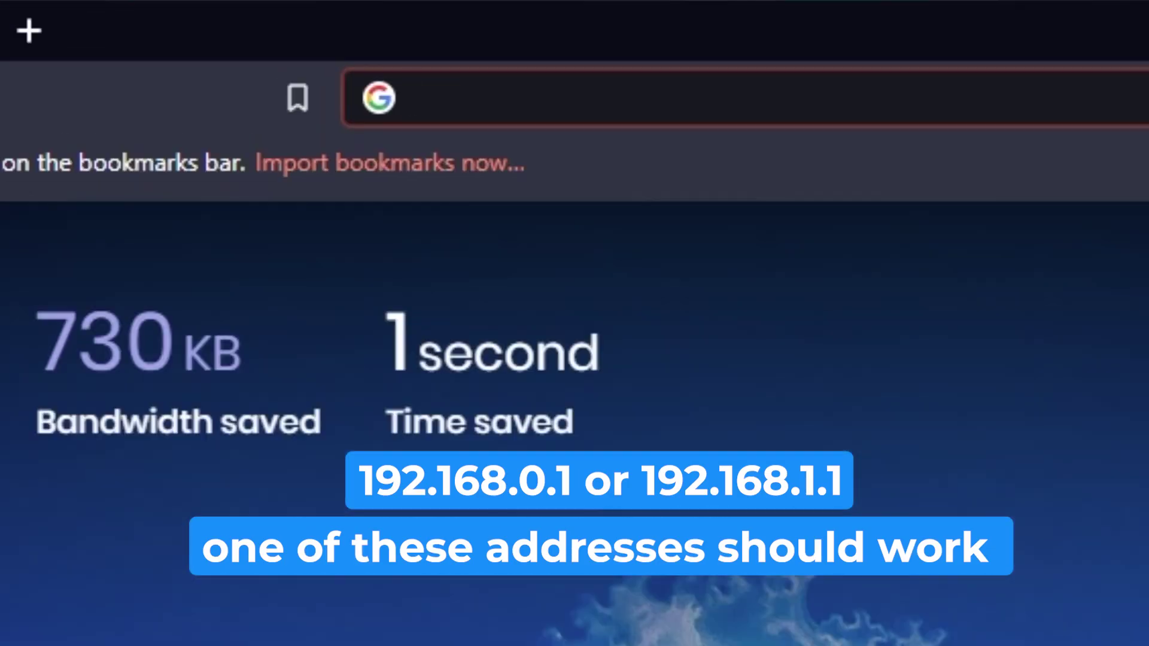
text(1)
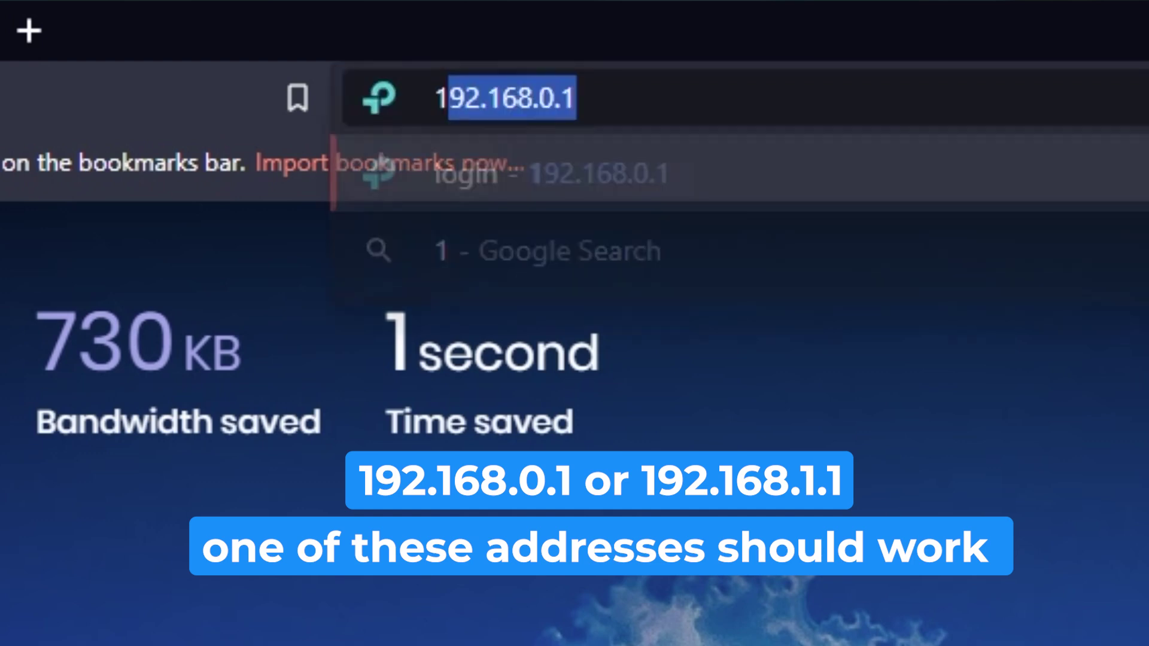
text(92.)
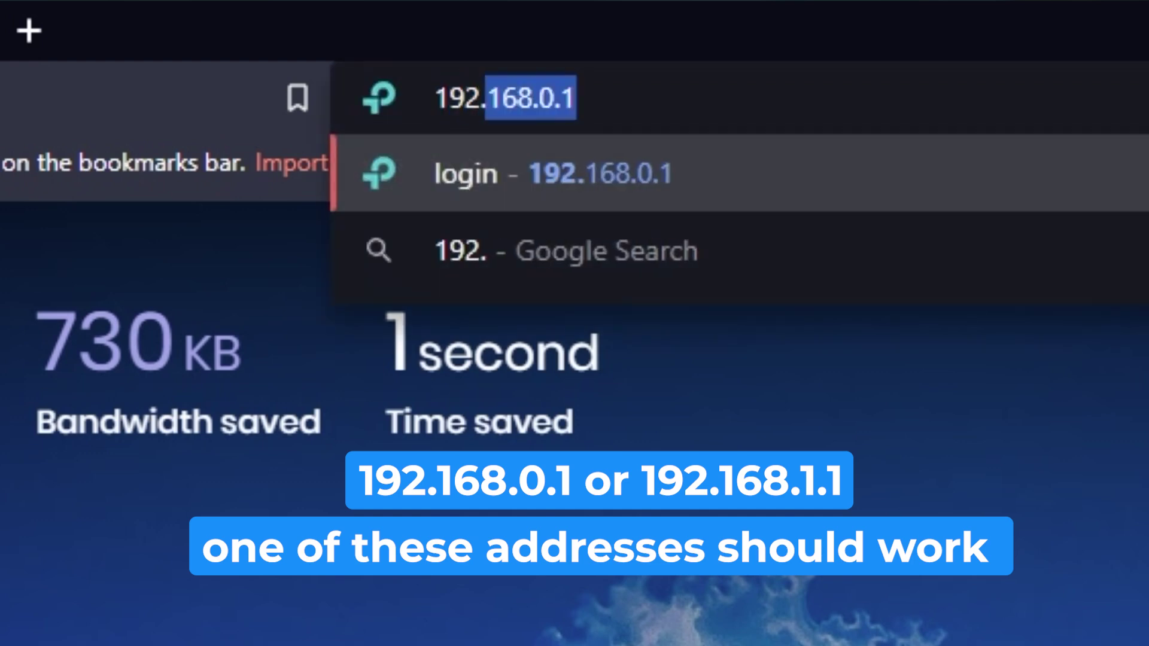
text(168)
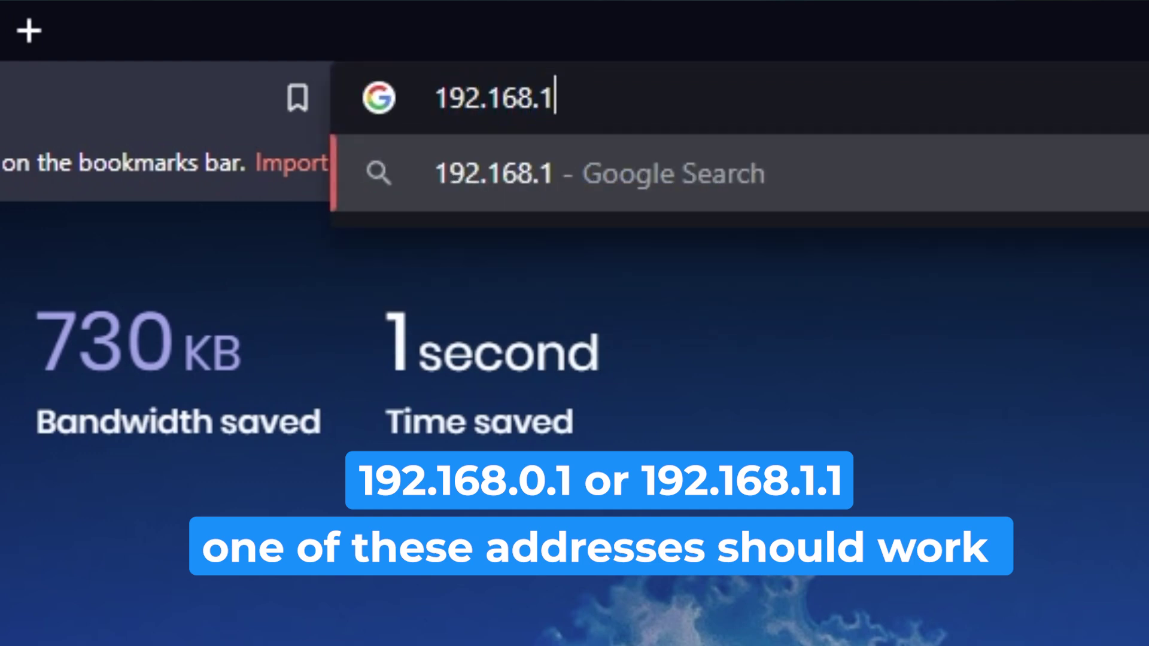
text(.1)
Load the router's login page at 192.168.0.1 in Brave
key(Return)
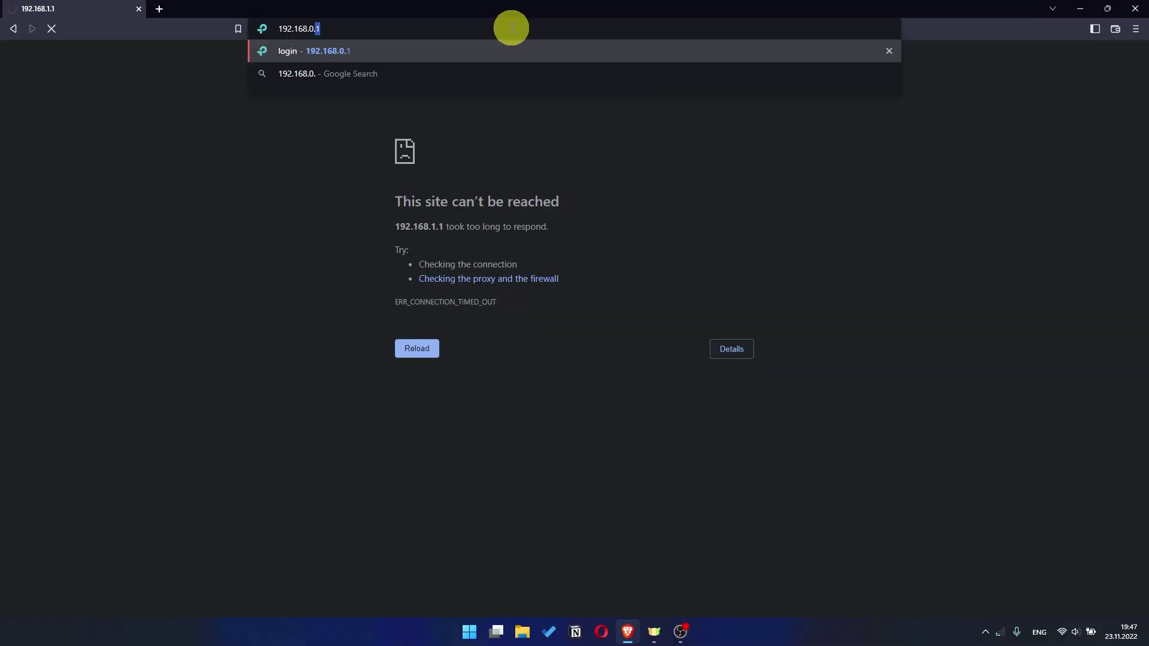
text(192.168.0.1)
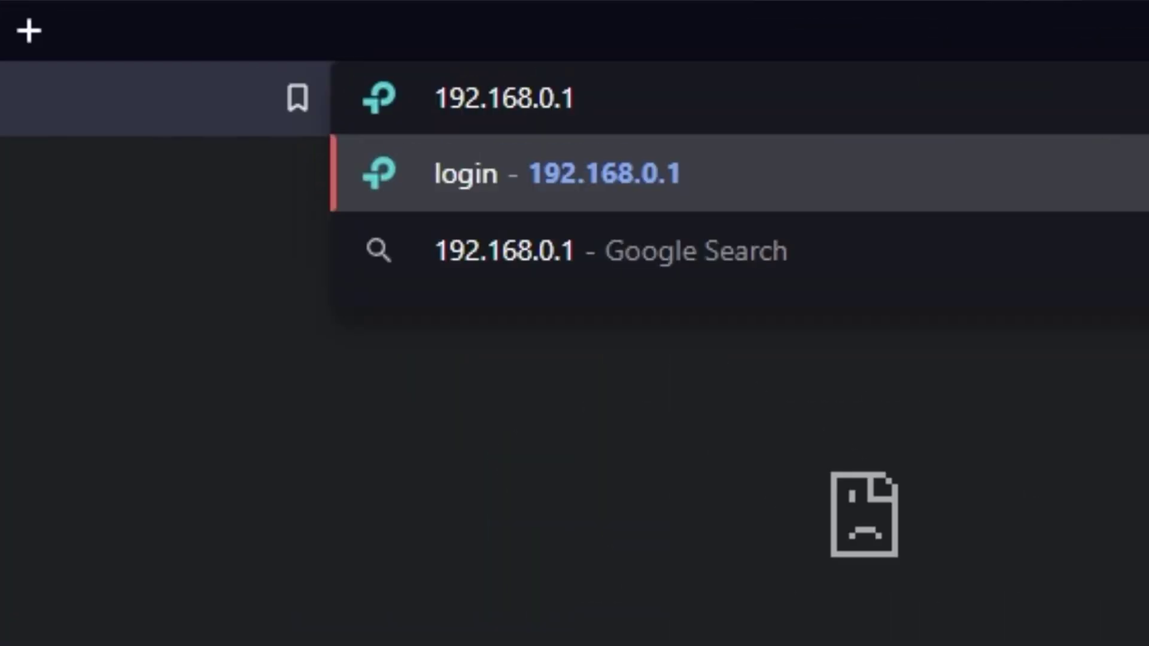
Reach the administrator password creation page at 192.168.0.1
key(Return)
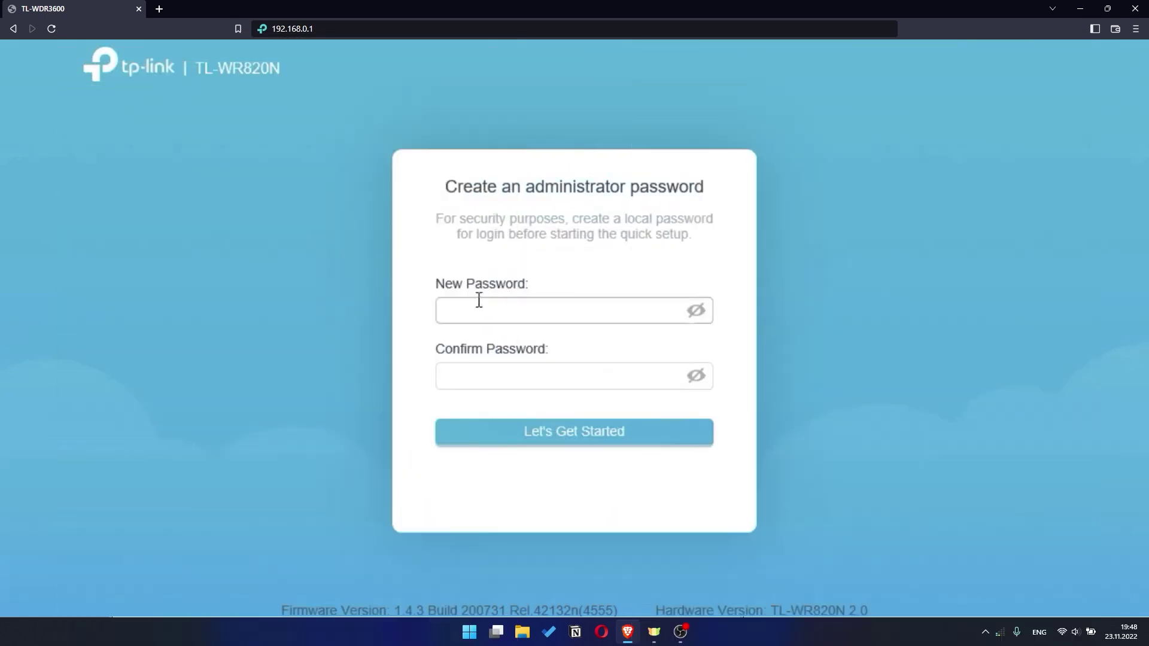
Enter and confirm the new administrator password, reaching the time zone step
click(478, 301)
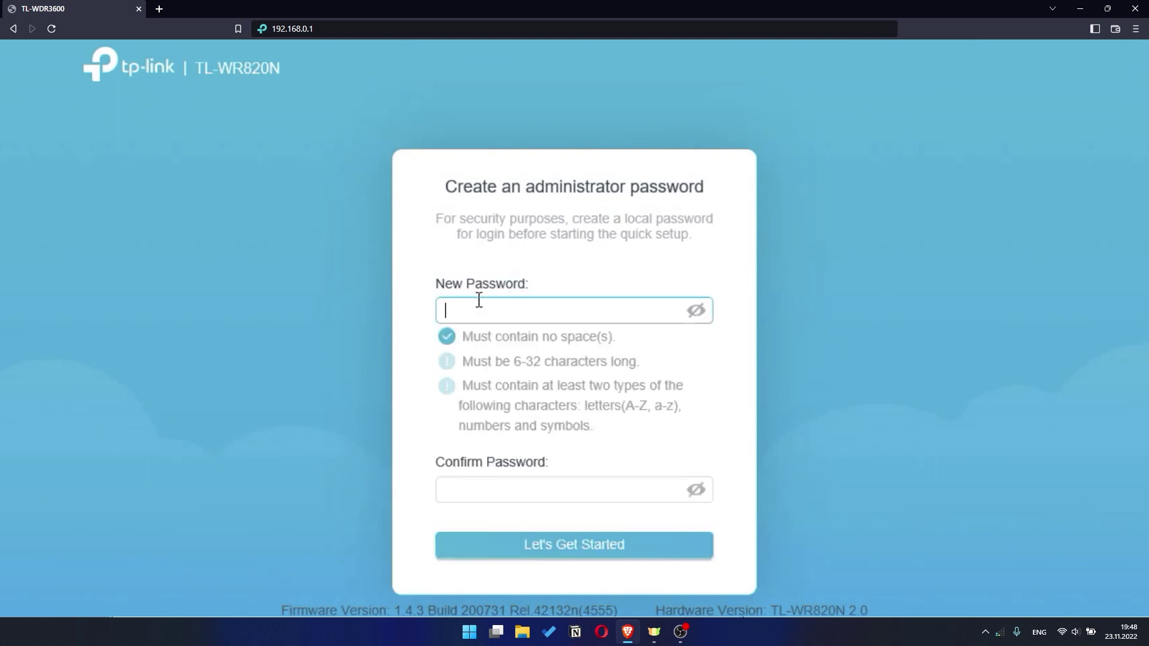
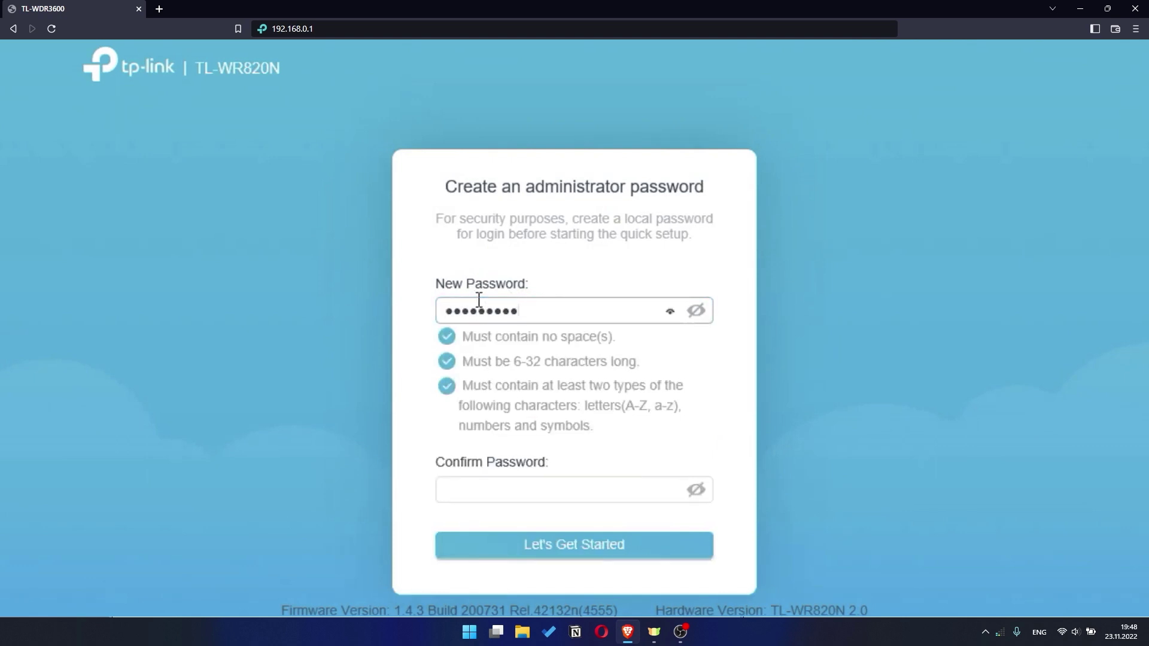
click(485, 489)
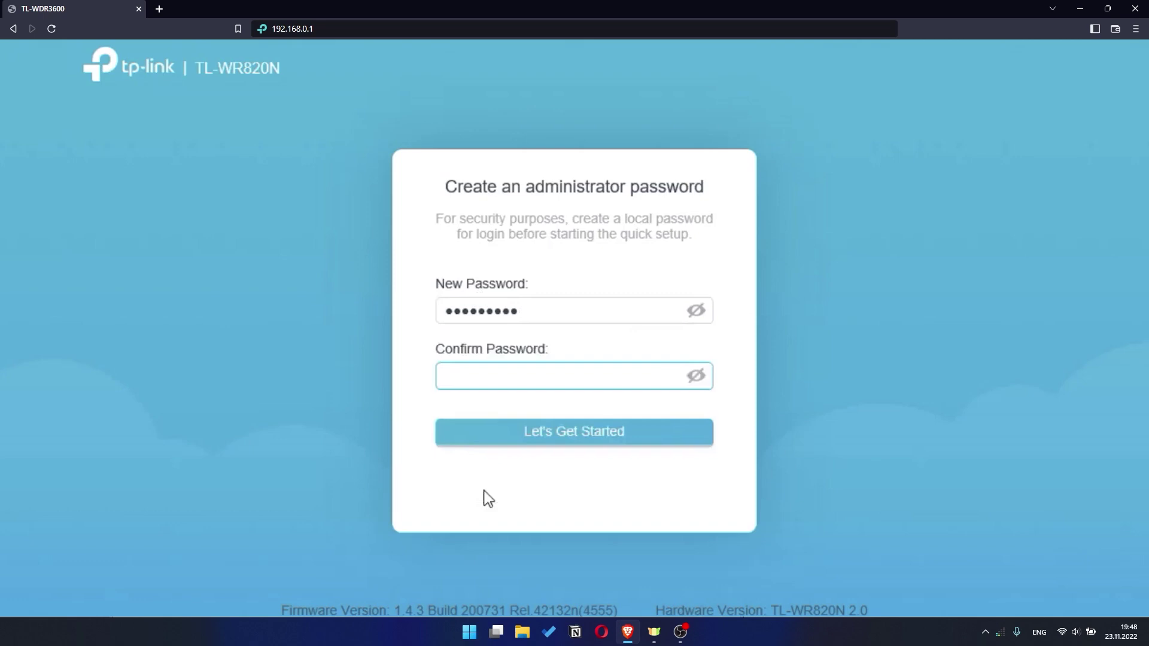
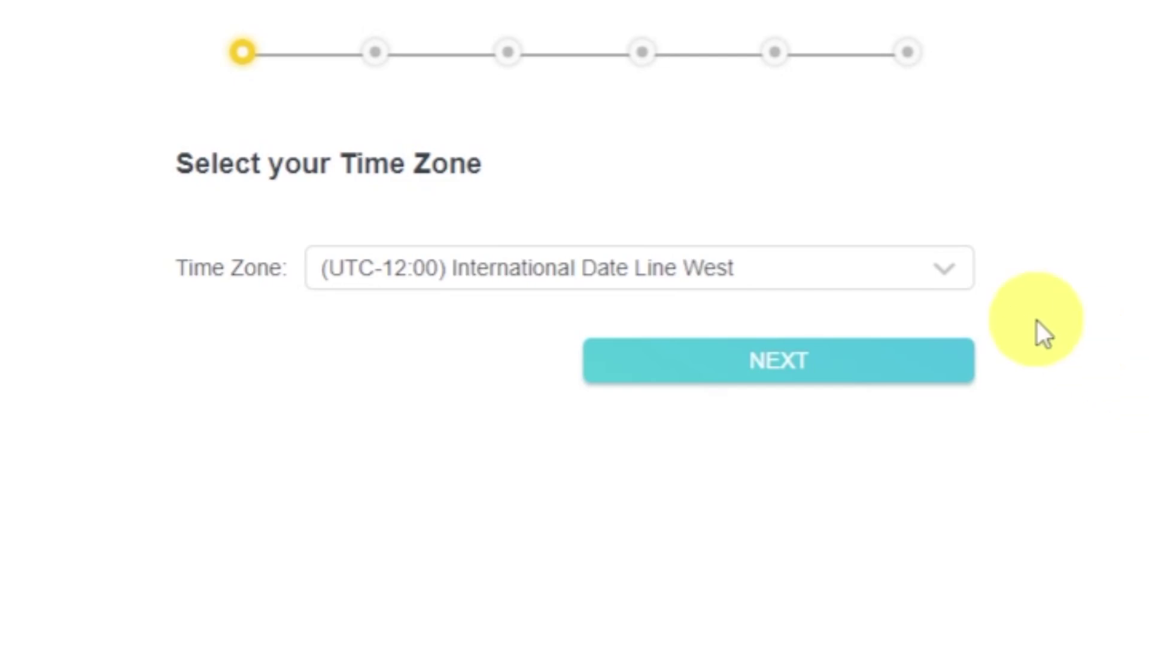
Keep the UTC-12:00 time zone and move to the connection type step
click(969, 280)
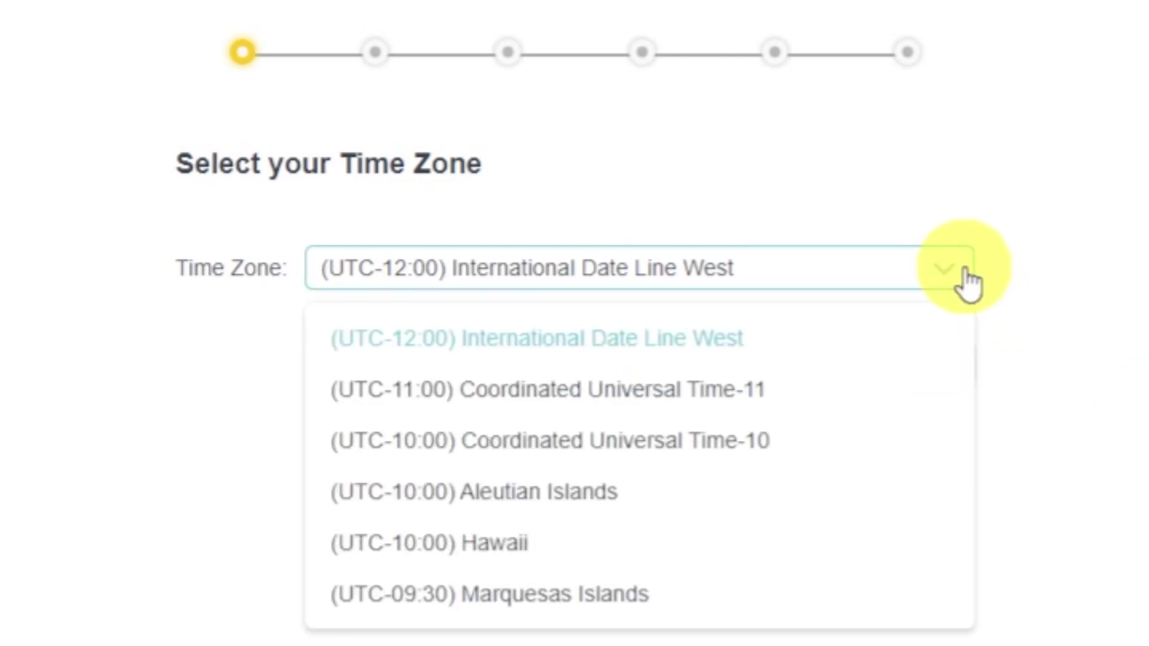
click(967, 282)
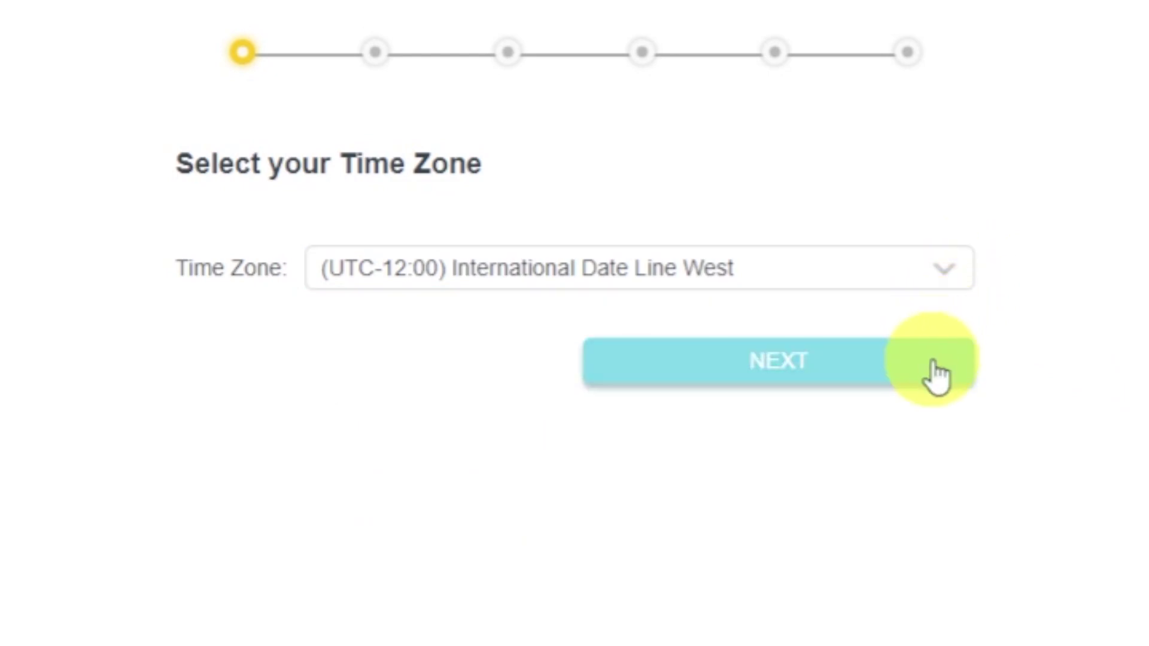
click(934, 362)
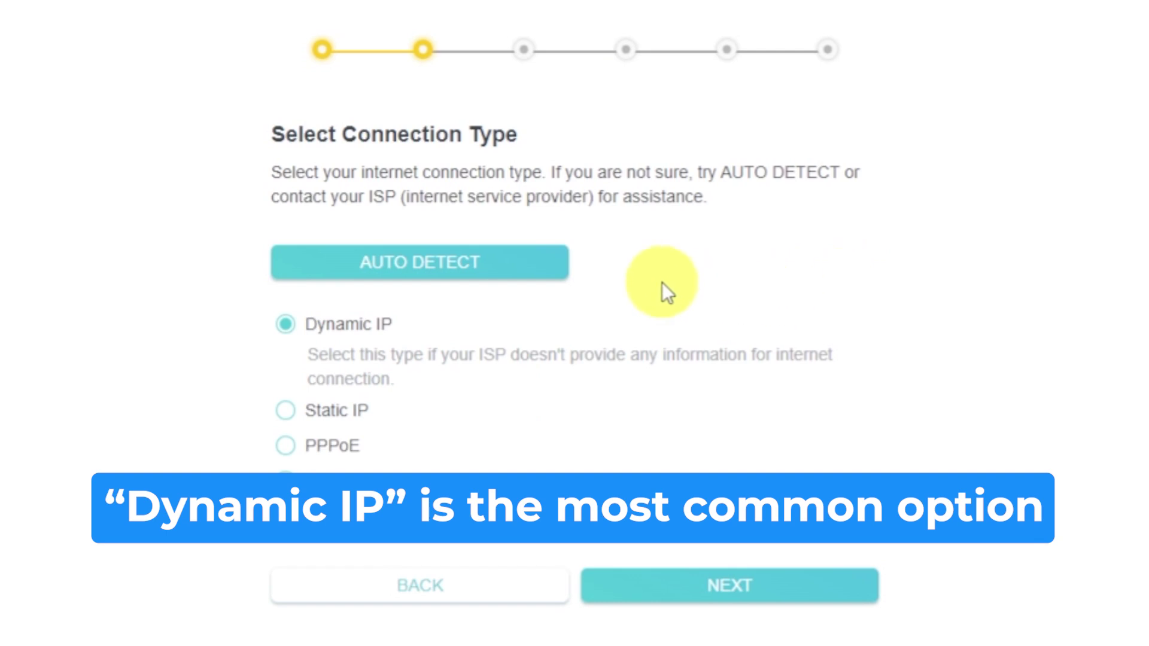
Auto-detect the connection and choose Dynamic IP, reaching the MAC address step
click(521, 262)
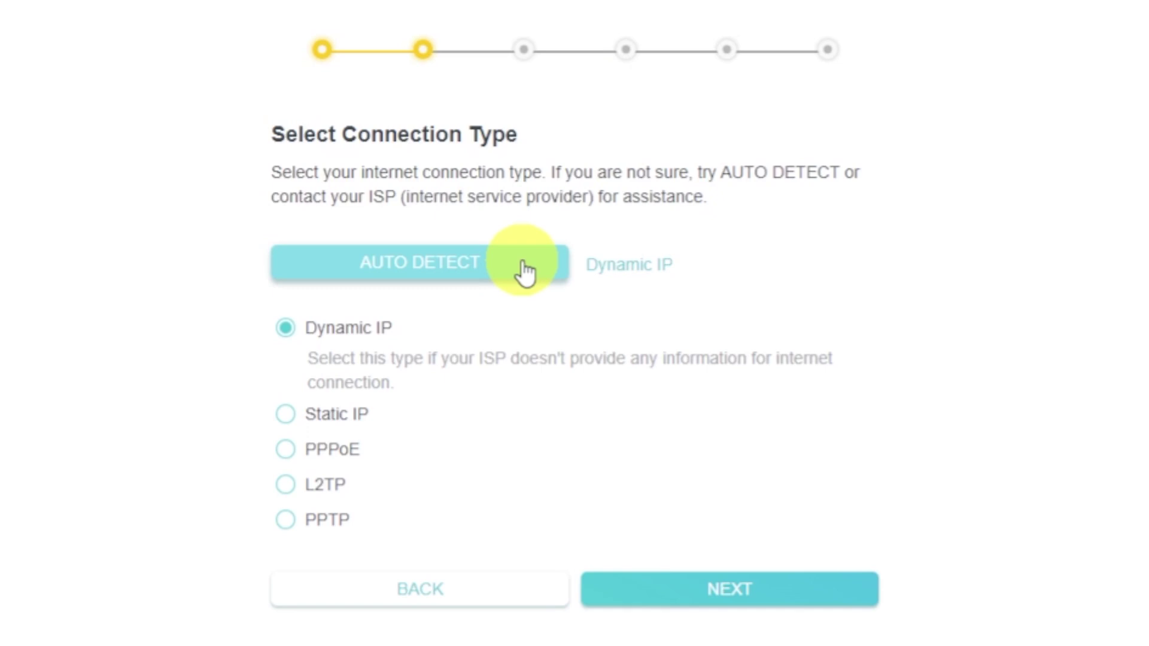
click(284, 329)
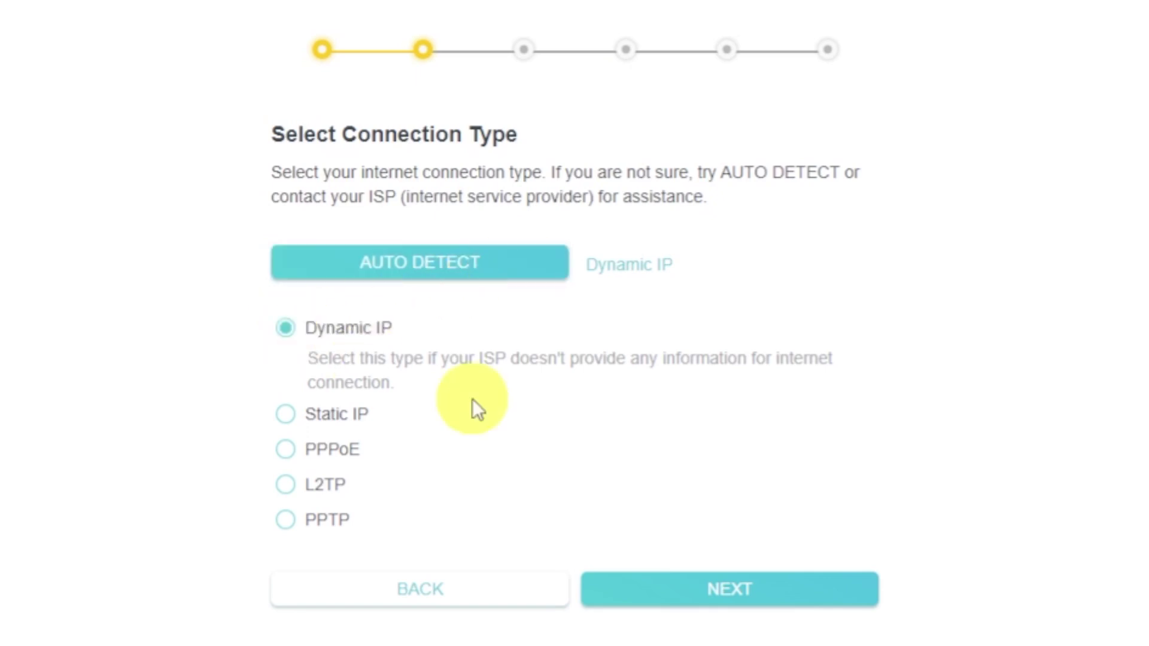
click(798, 597)
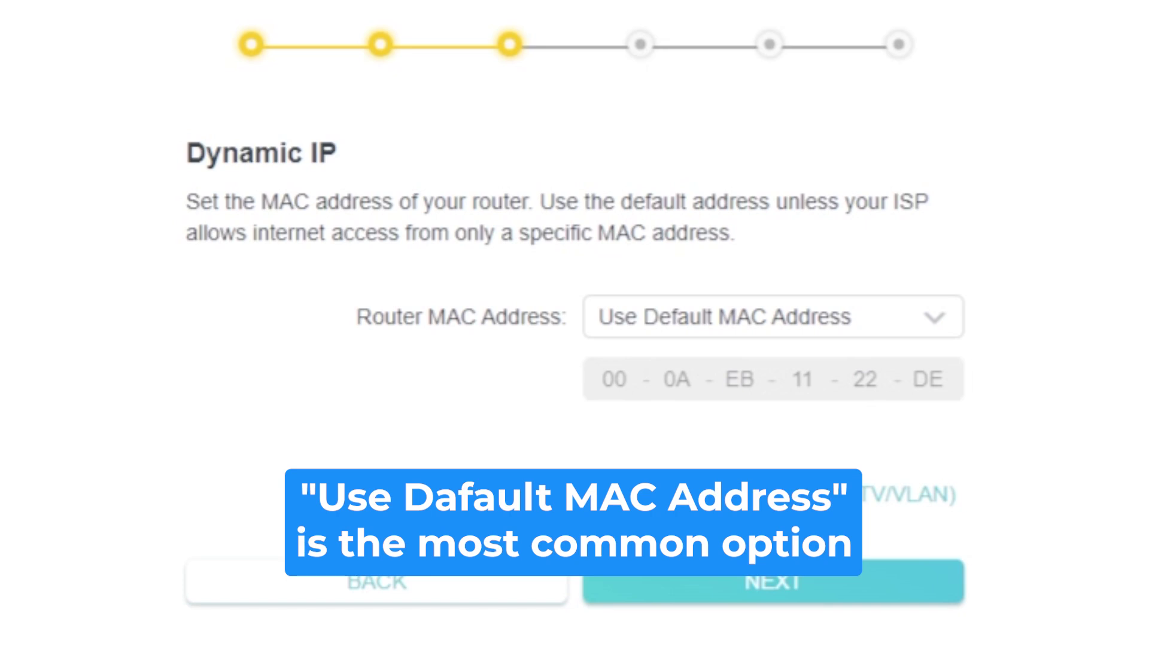
Keep Use Default MAC Address and continue to the wireless settings
click(952, 337)
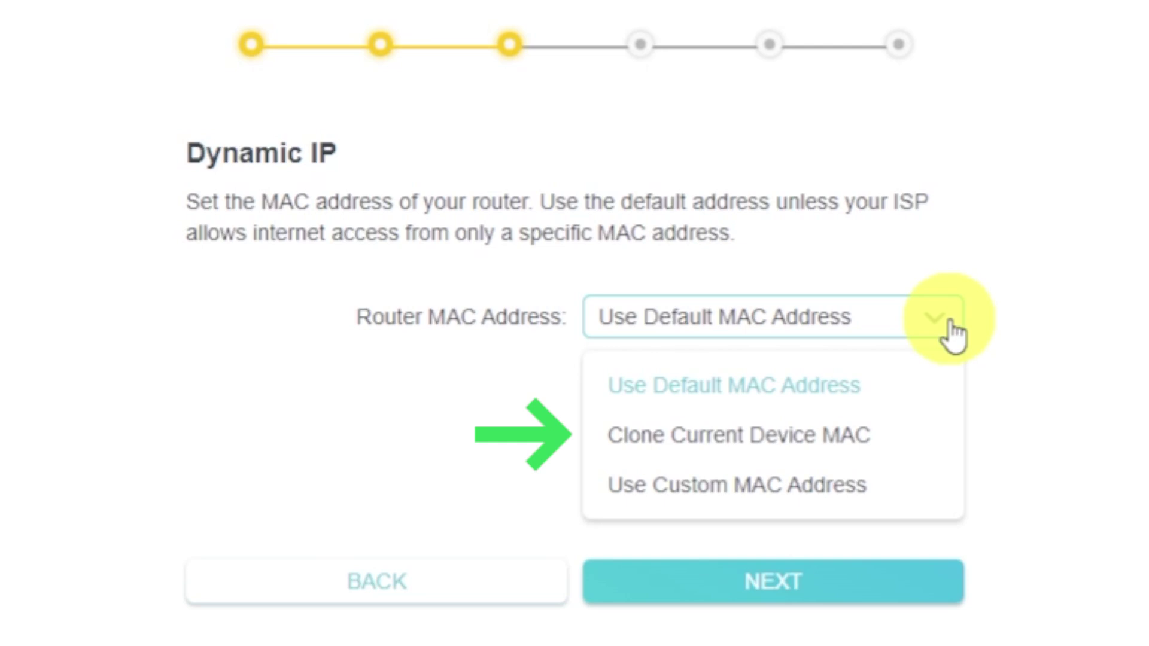
click(953, 332)
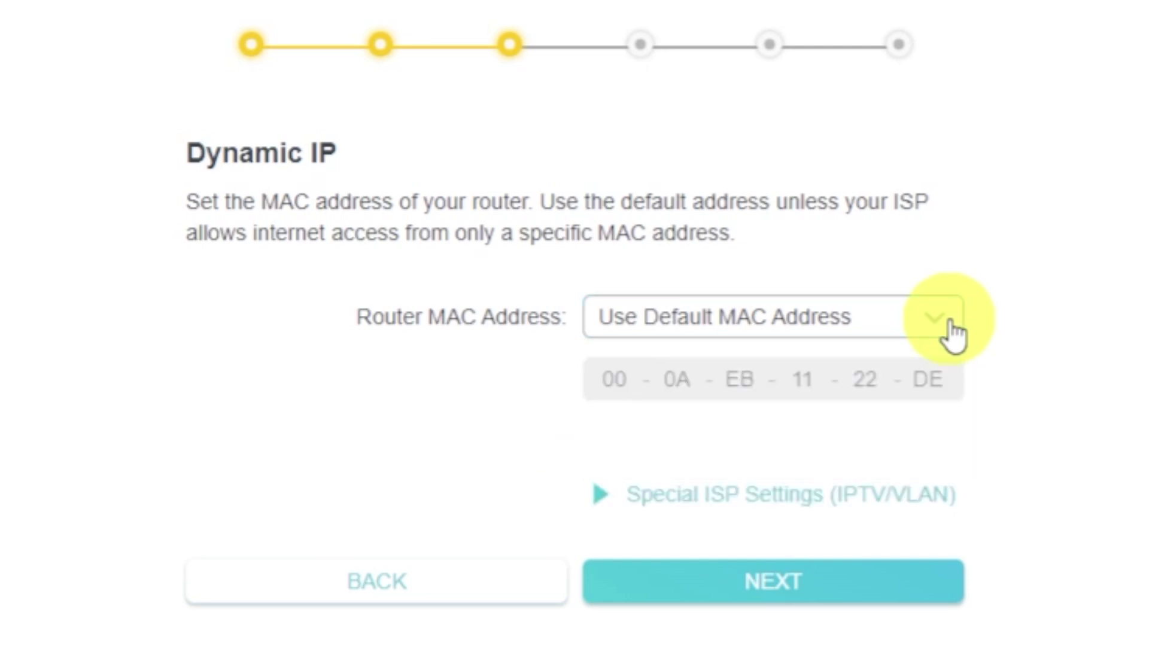
click(903, 583)
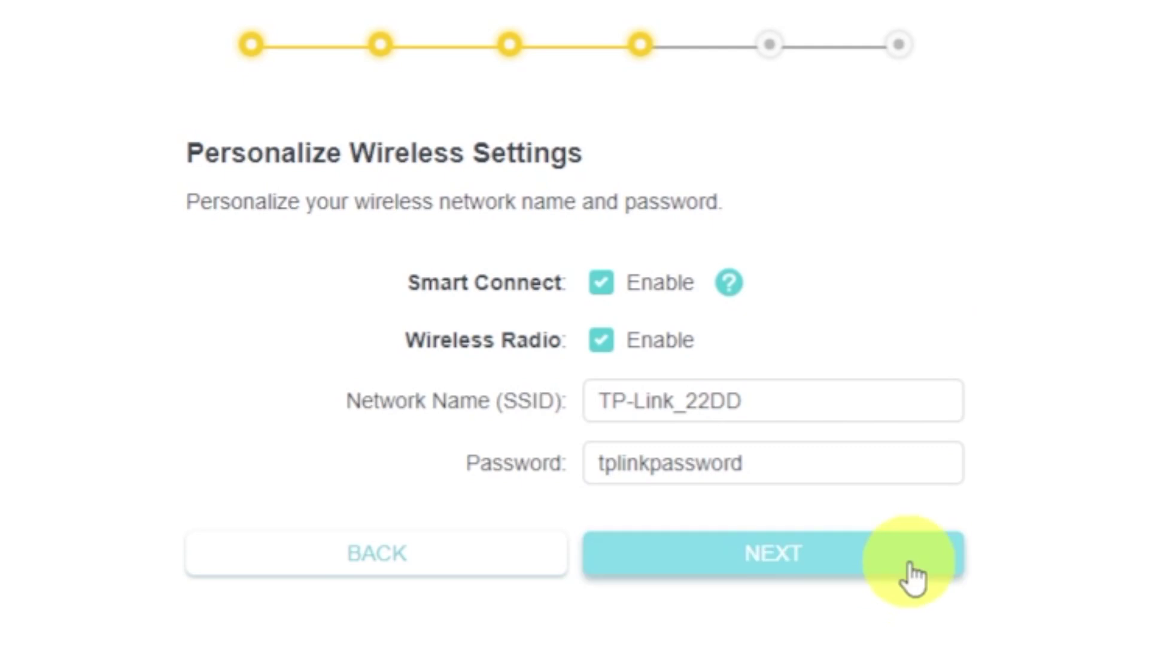
click(629, 346)
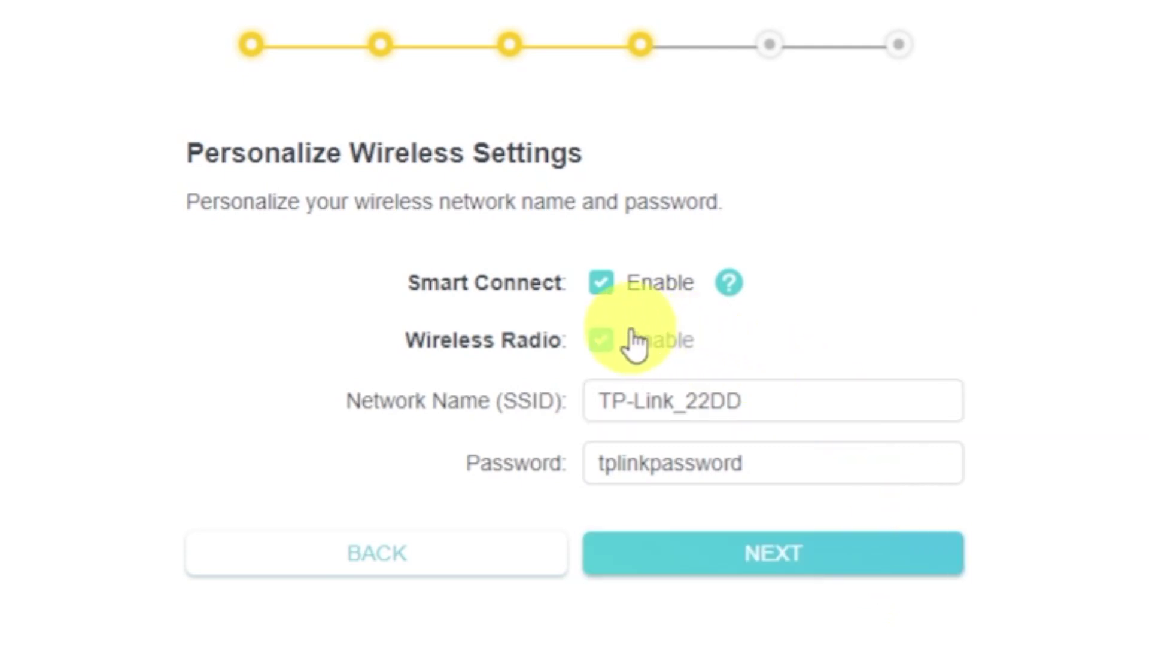
click(603, 345)
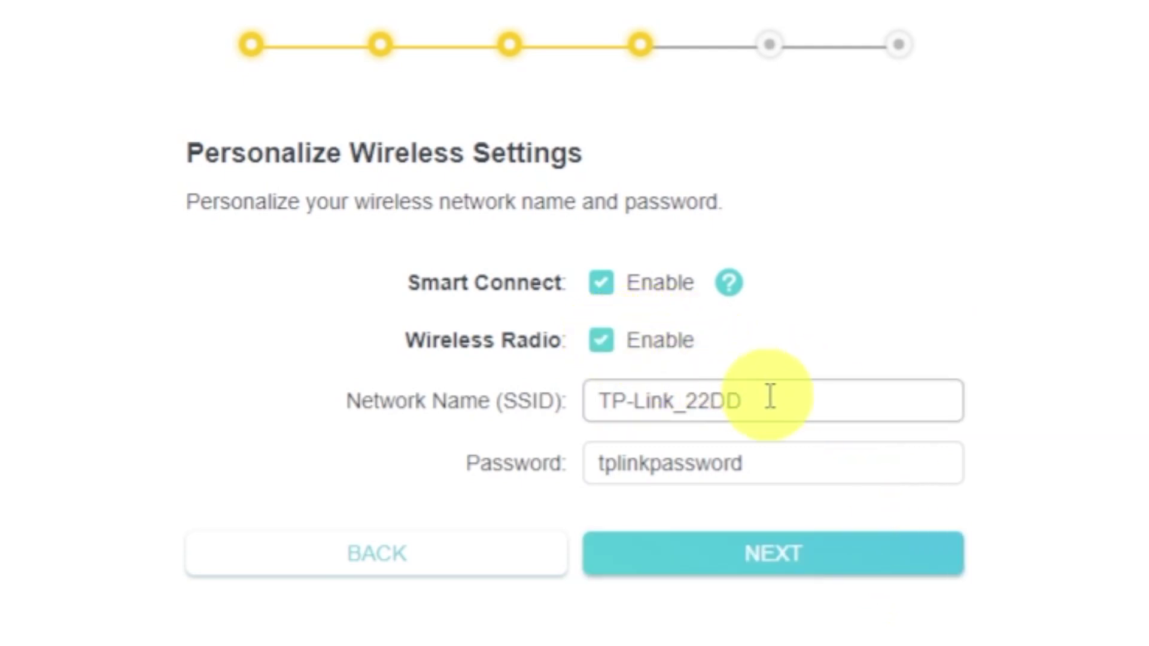
click(823, 406)
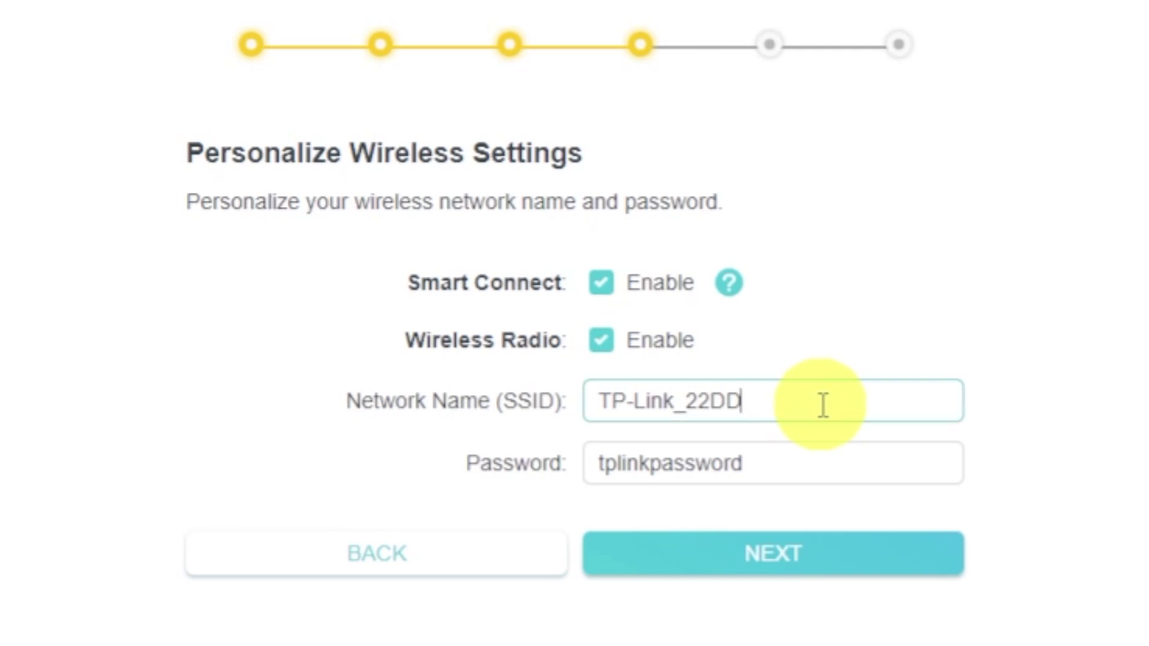
click(814, 462)
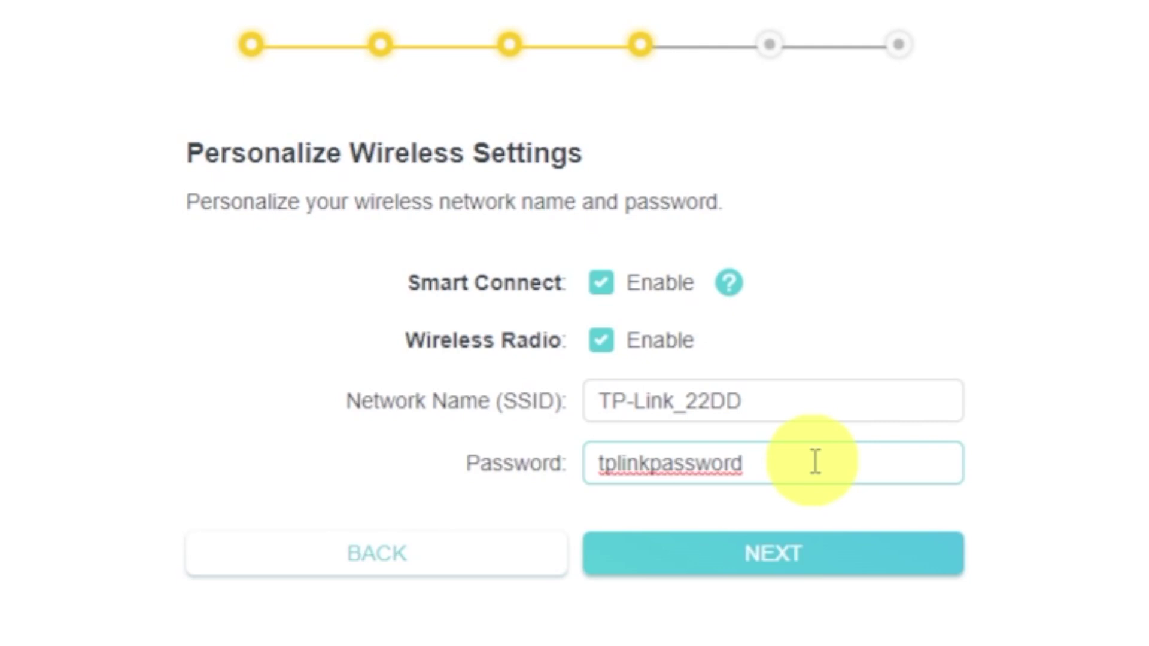
click(820, 565)
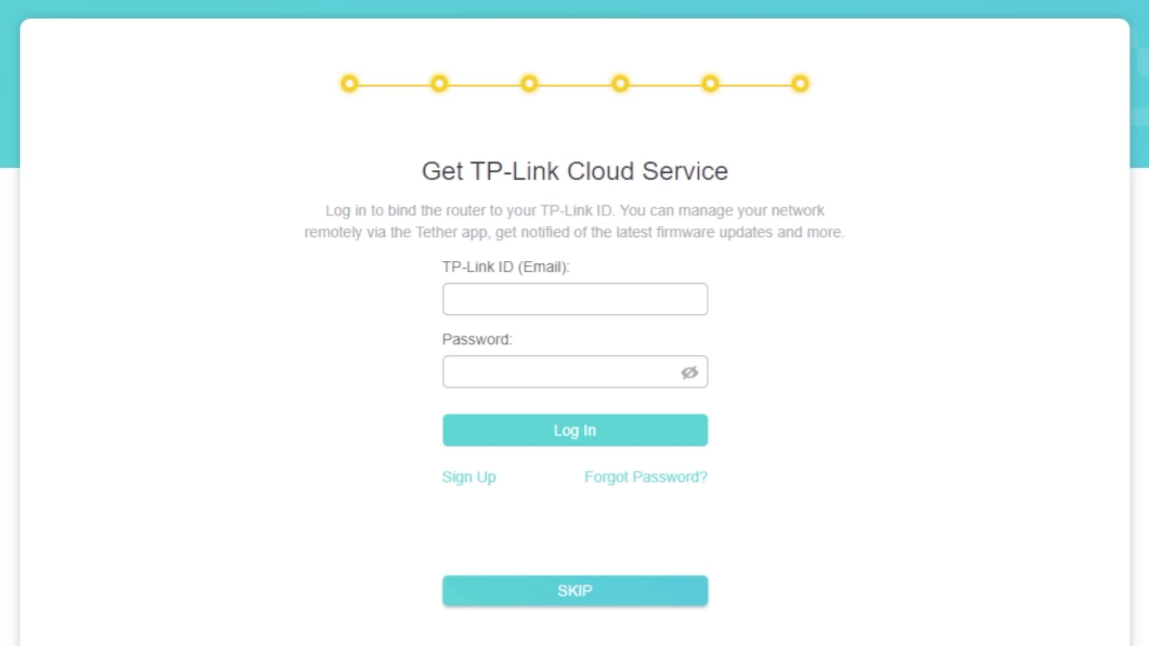
Skip the TP-Link Cloud login and internet check to finish Quick Setup on the dashboard
click(575, 604)
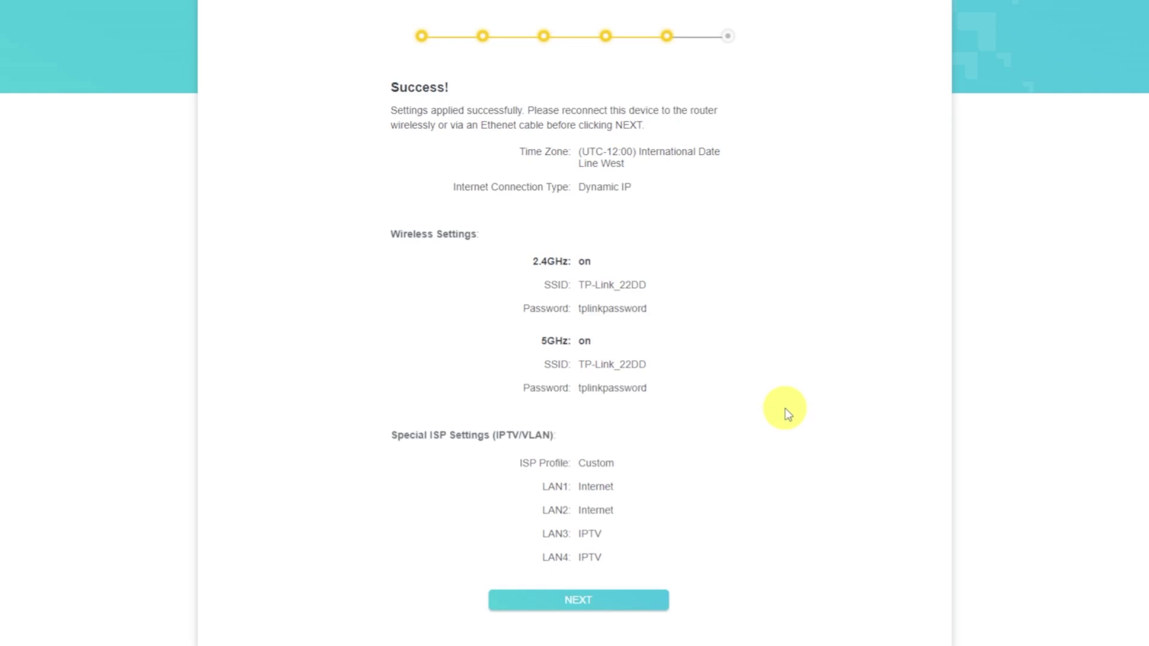
click(712, 554)
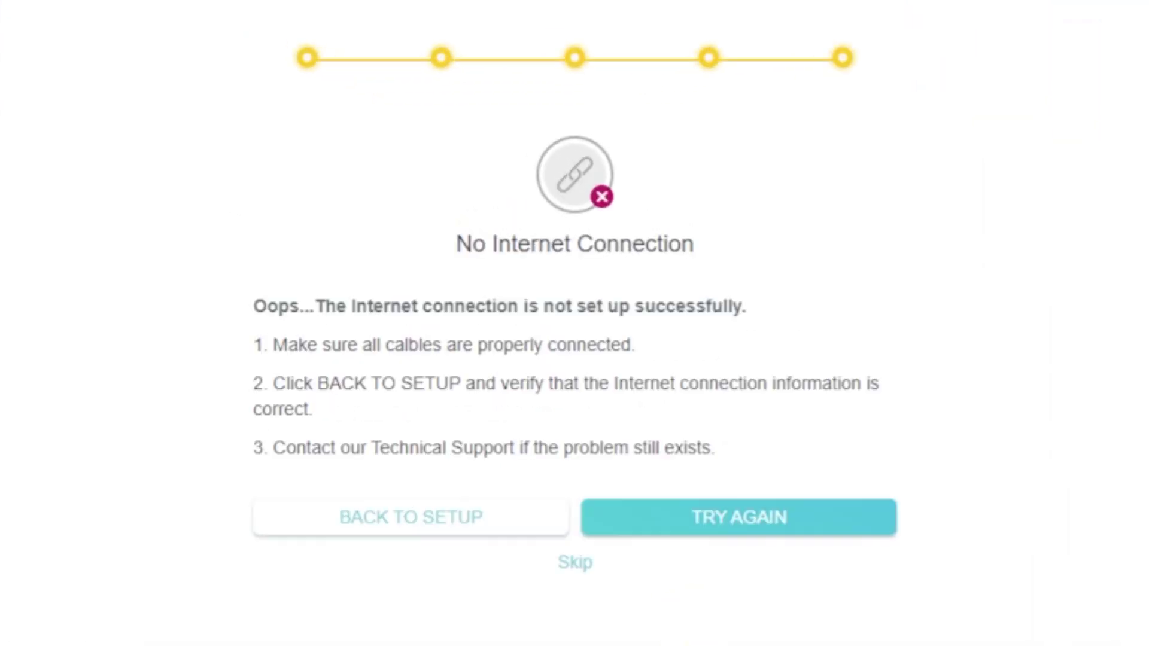
click(580, 564)
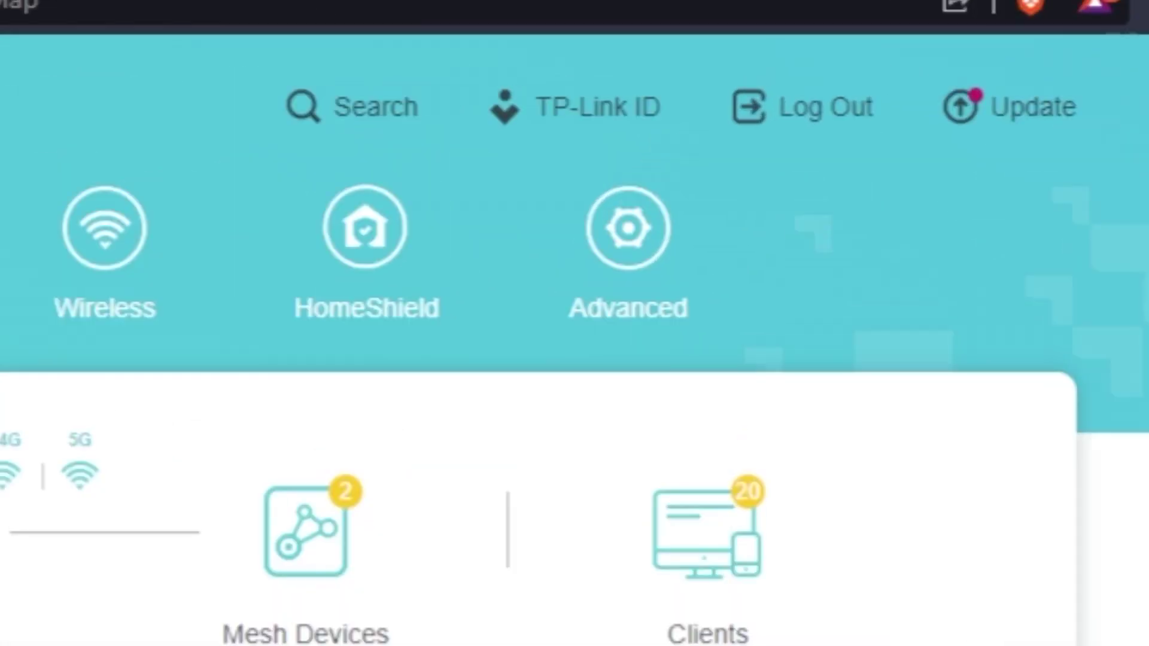
Reboot the router from Advanced > System > Reboot, returning to the login page
click(608, 316)
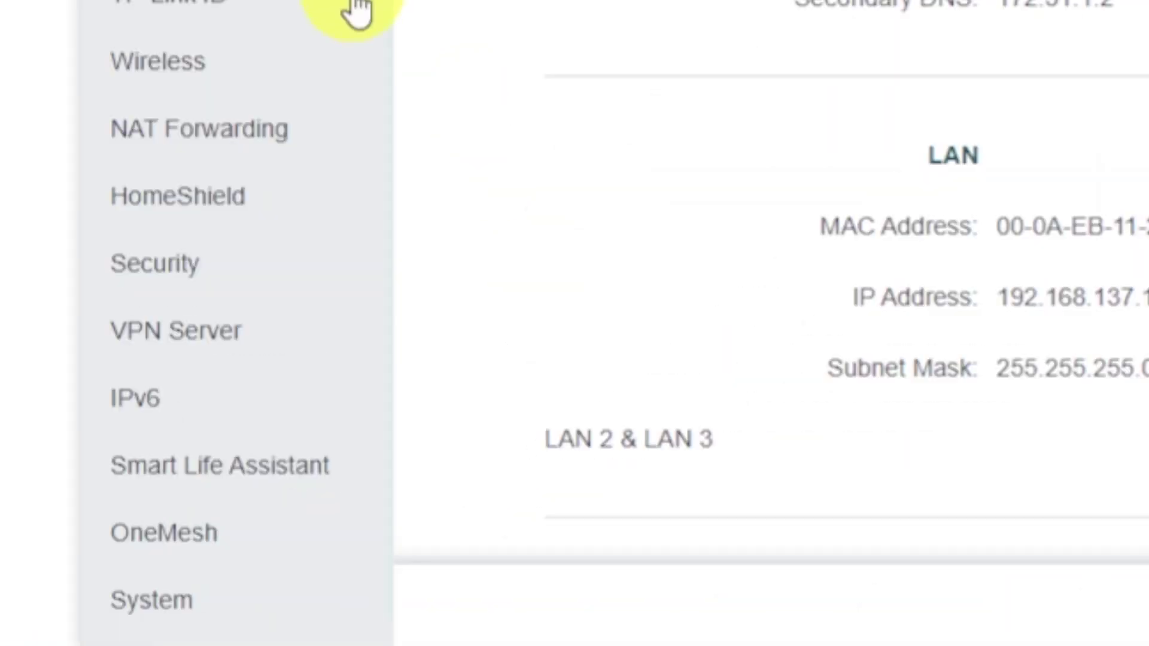
scroll(351, 413, down, 2)
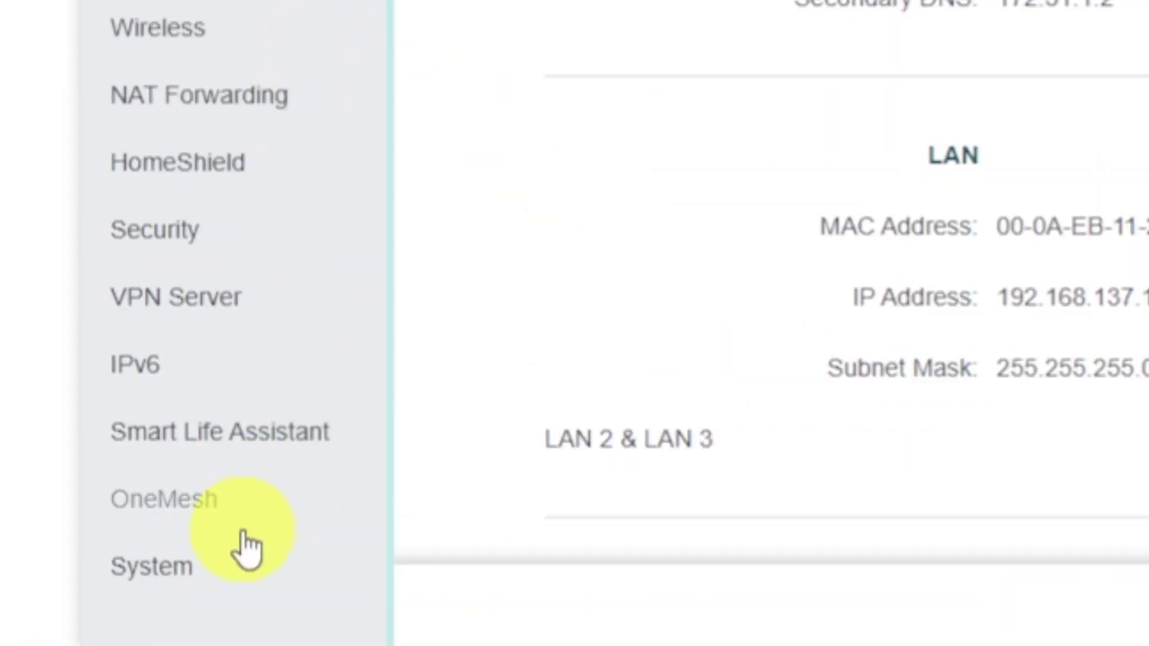
click(232, 579)
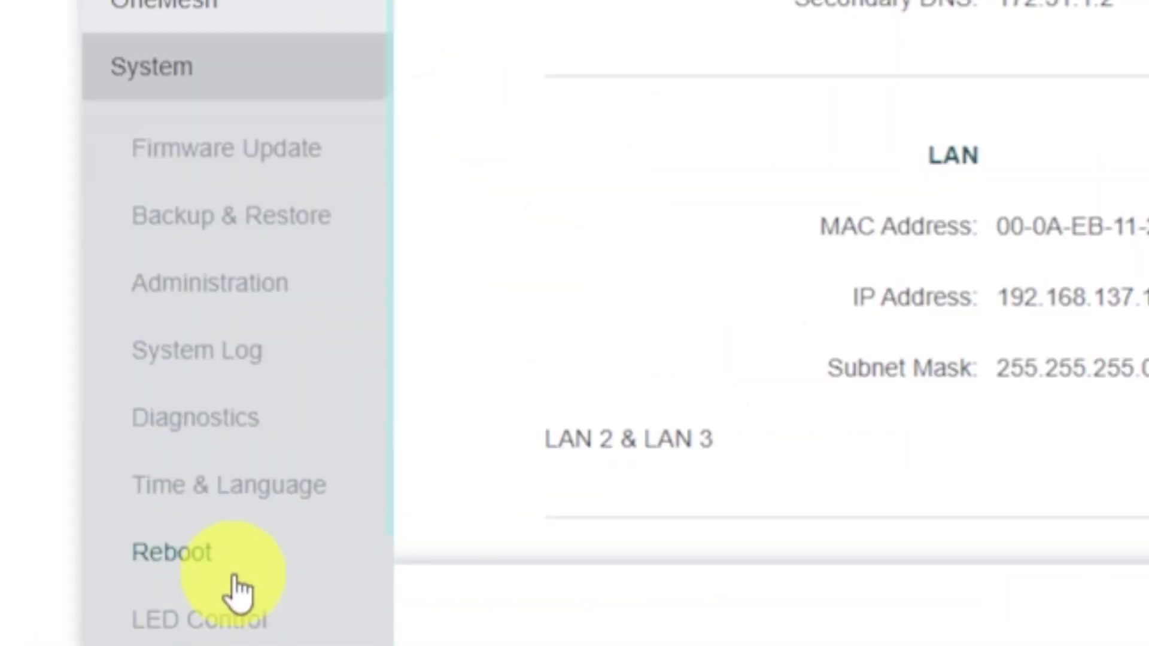
click(284, 564)
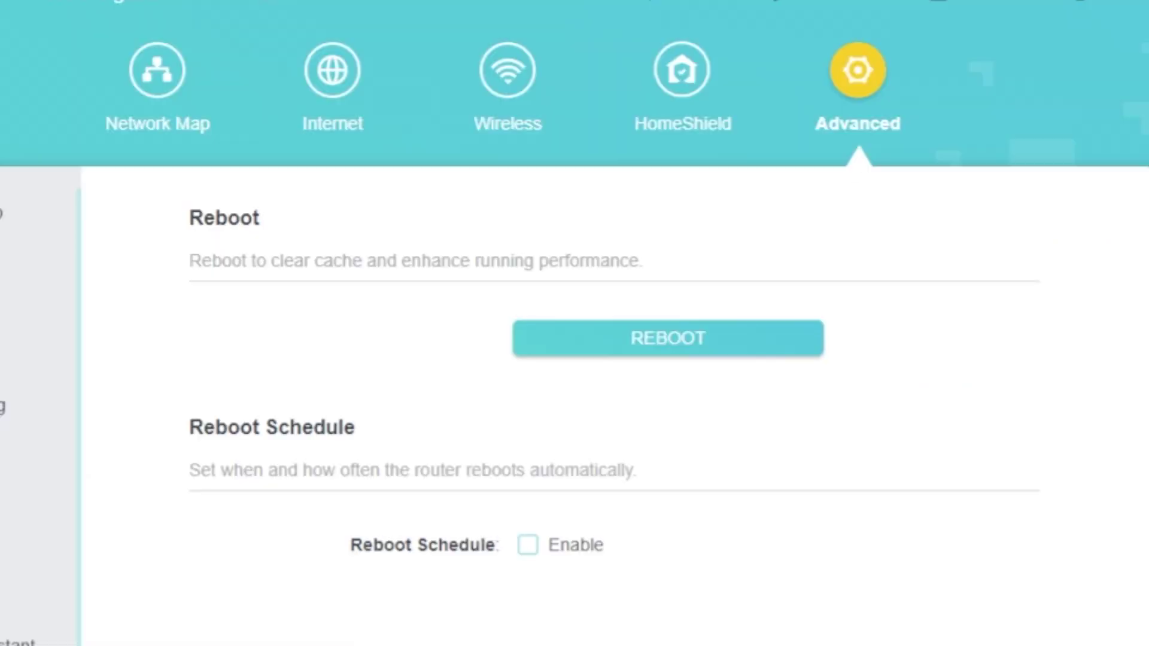
click(619, 347)
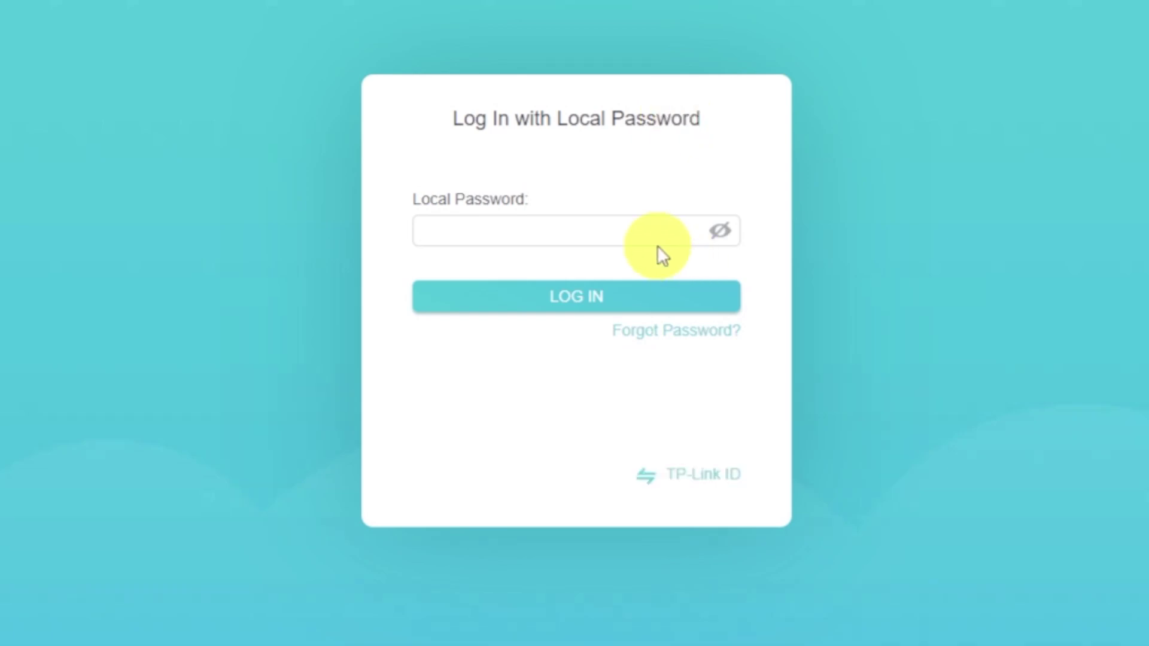
Log back in with the local password and go to the Internet settings
click(632, 237)
text(a)
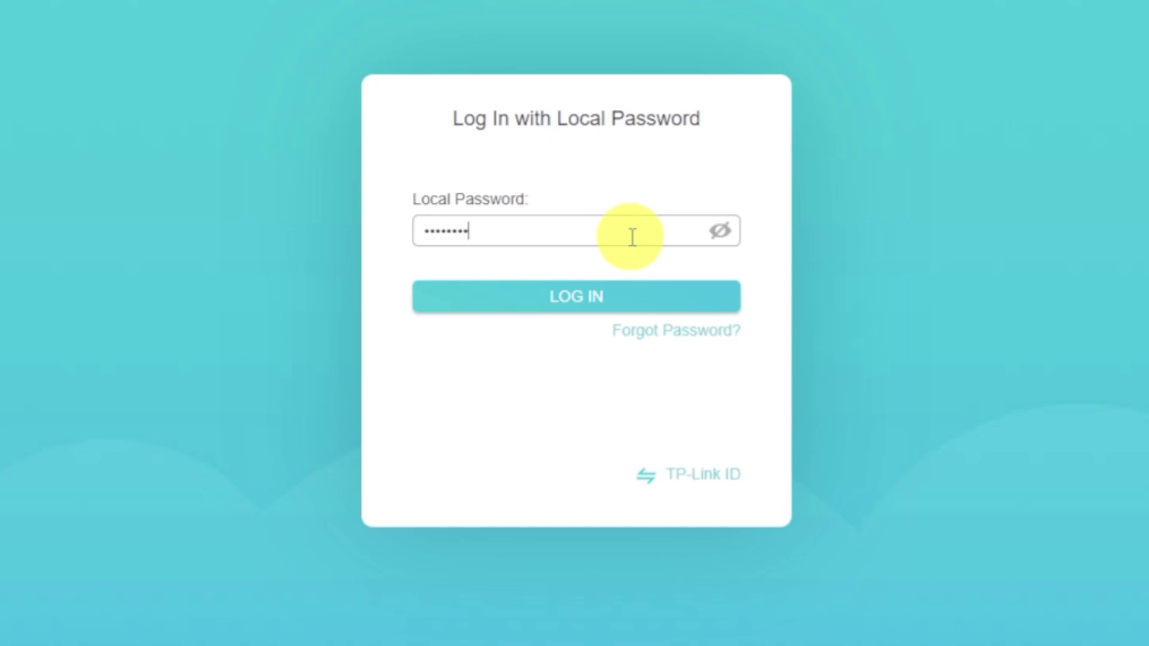
click(608, 300)
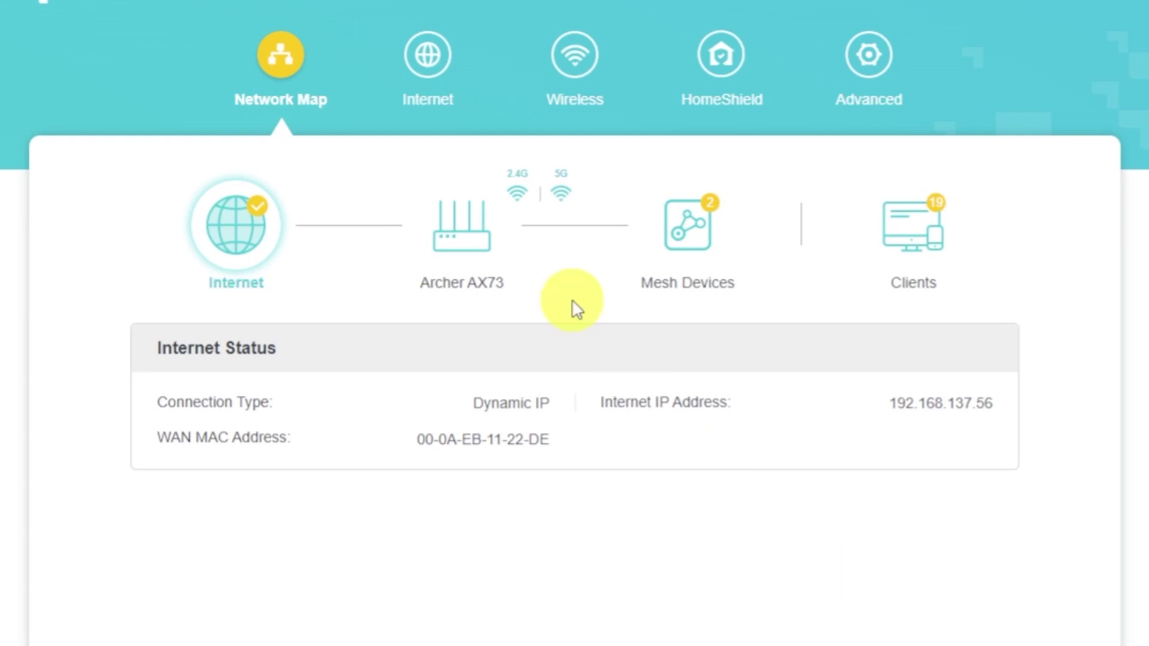
click(443, 85)
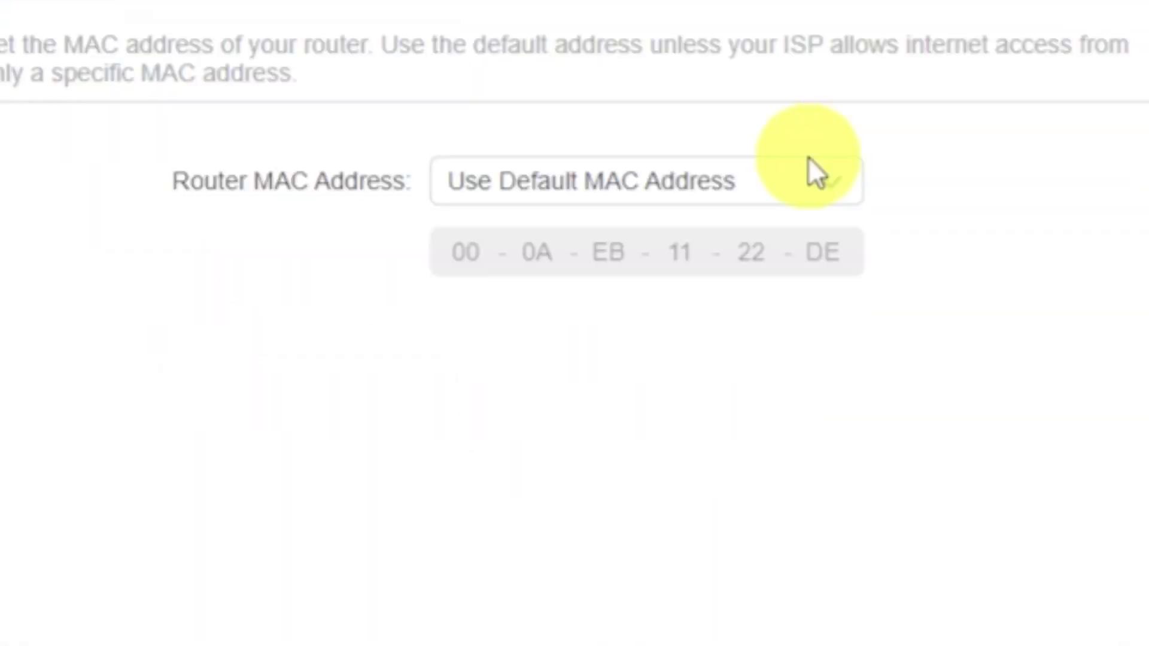
Set Router MAC Address to Clone Current Device MAC and save it
click(728, 501)
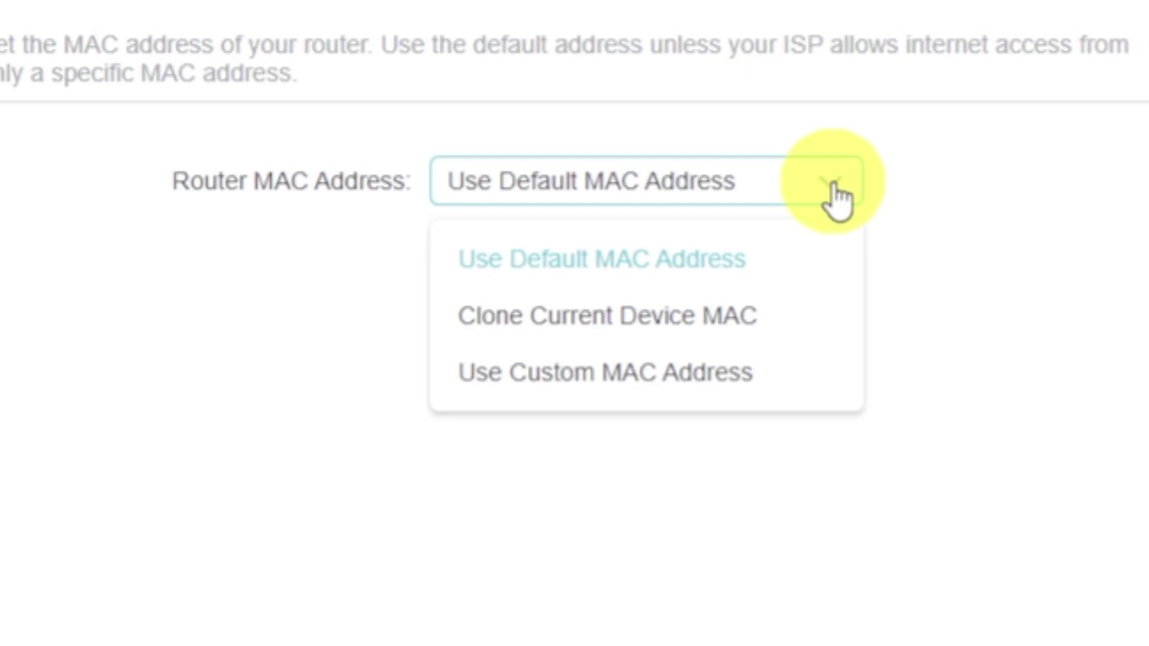
click(732, 316)
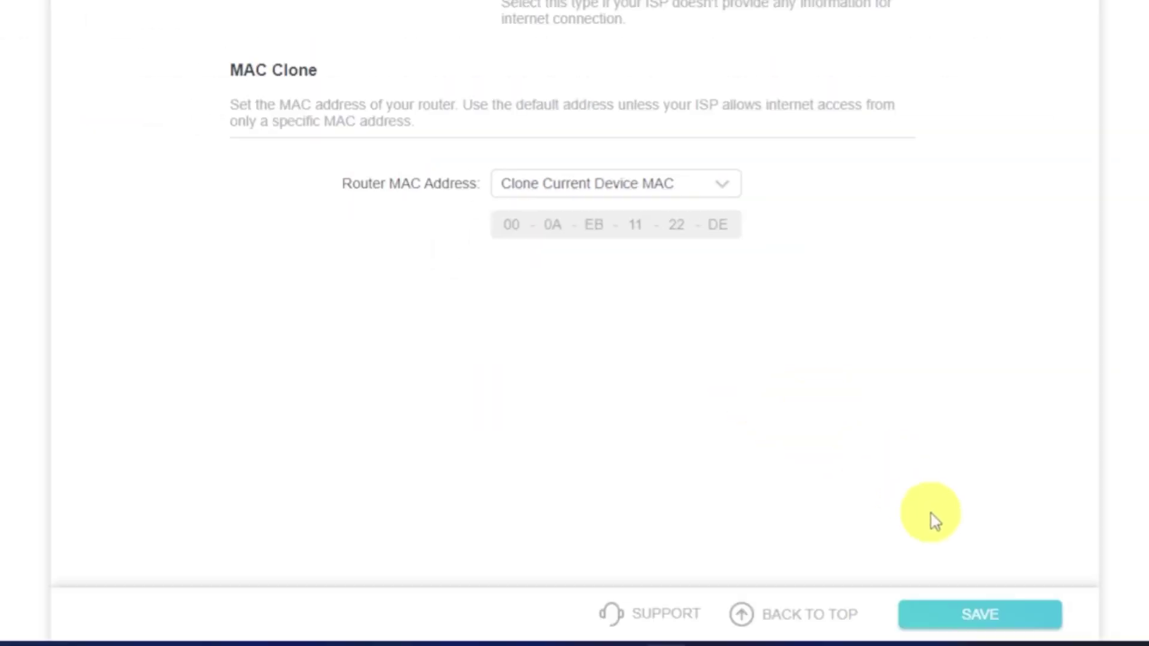
click(985, 613)
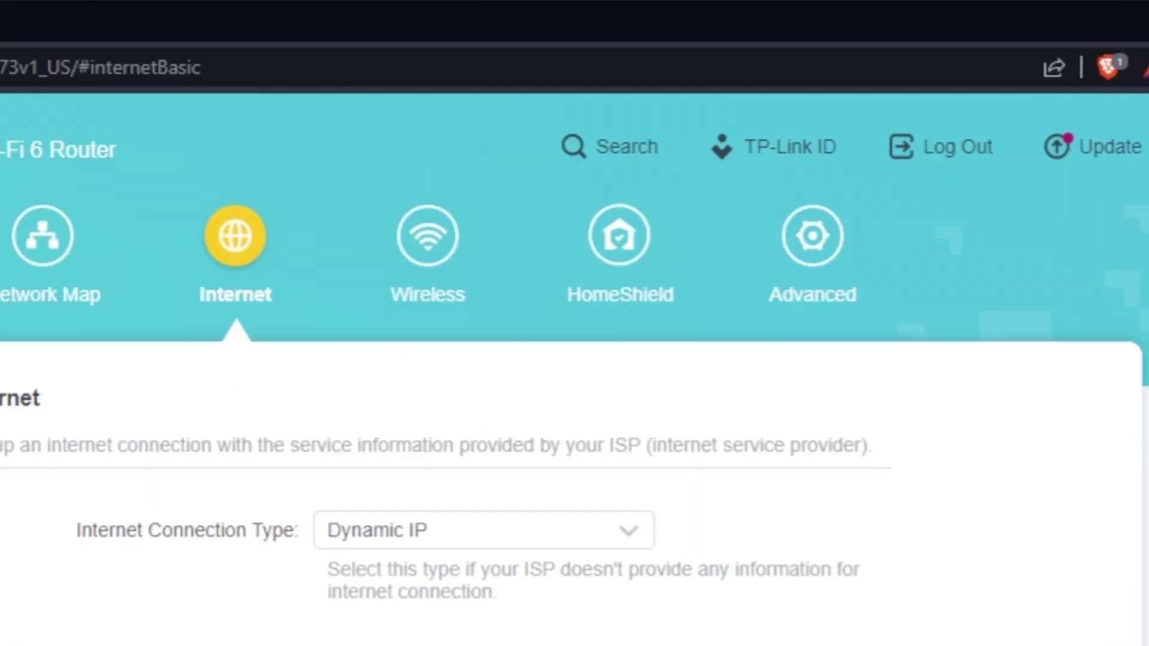
click(839, 255)
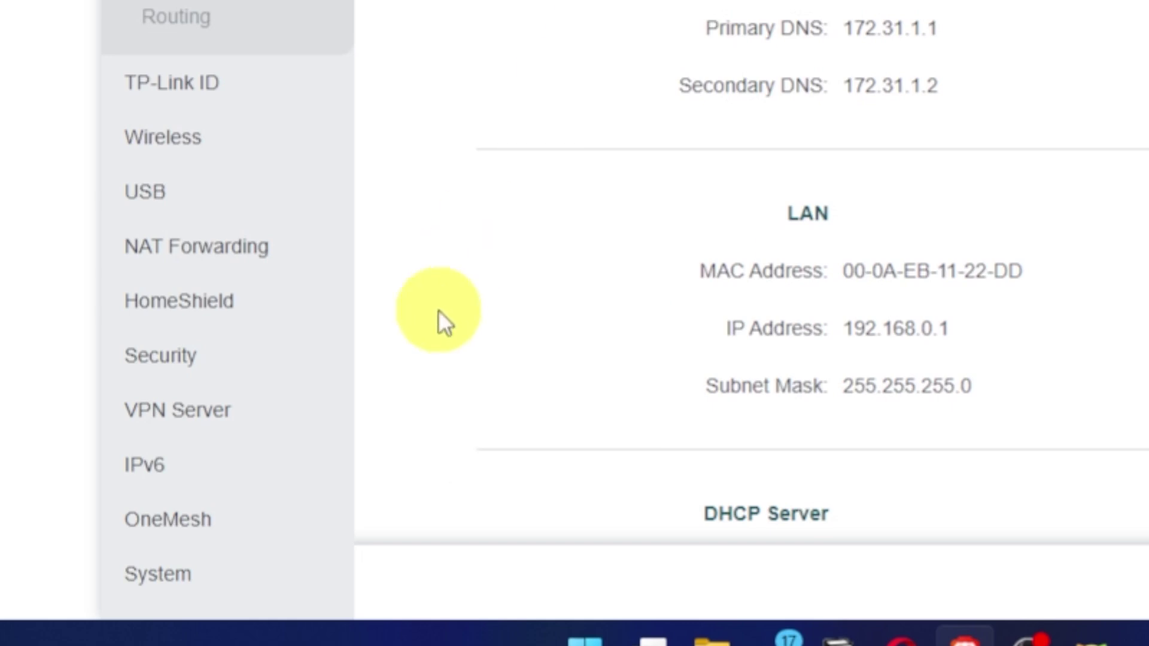
Reboot the router a second time from System > Reboot
click(174, 575)
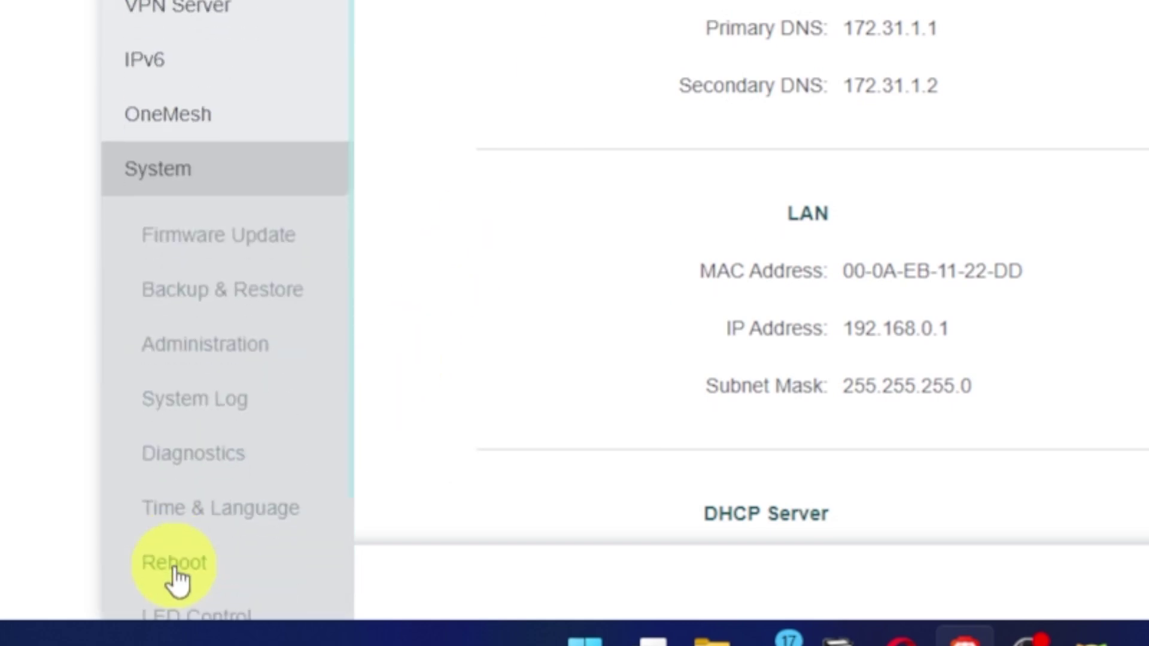
click(205, 574)
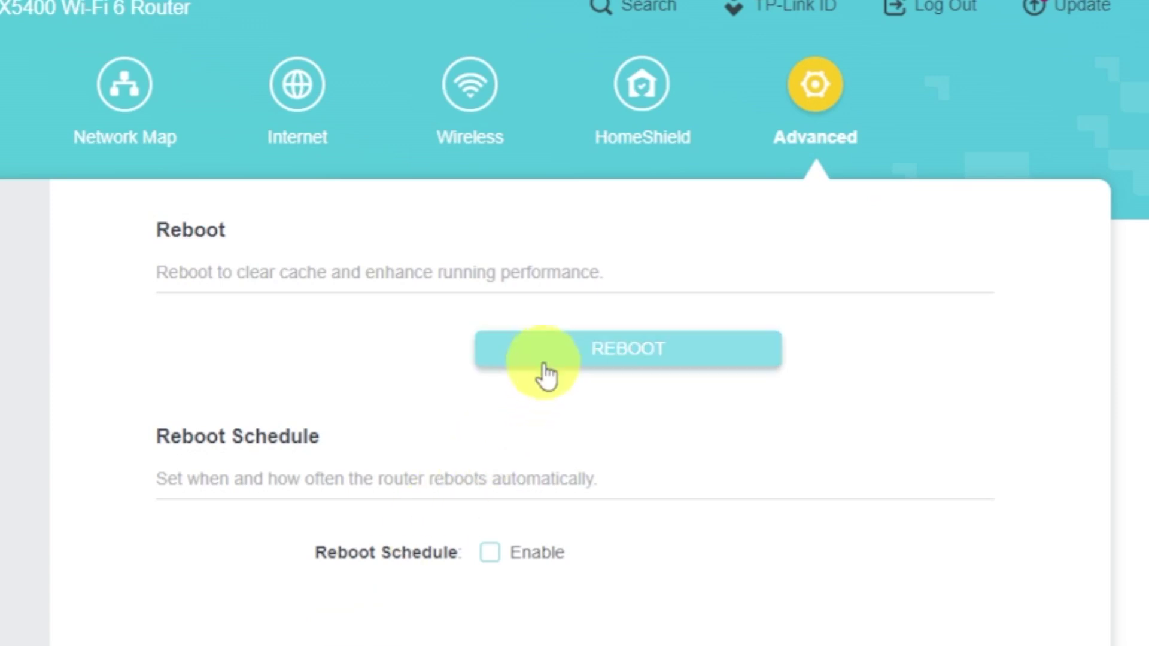
click(545, 373)
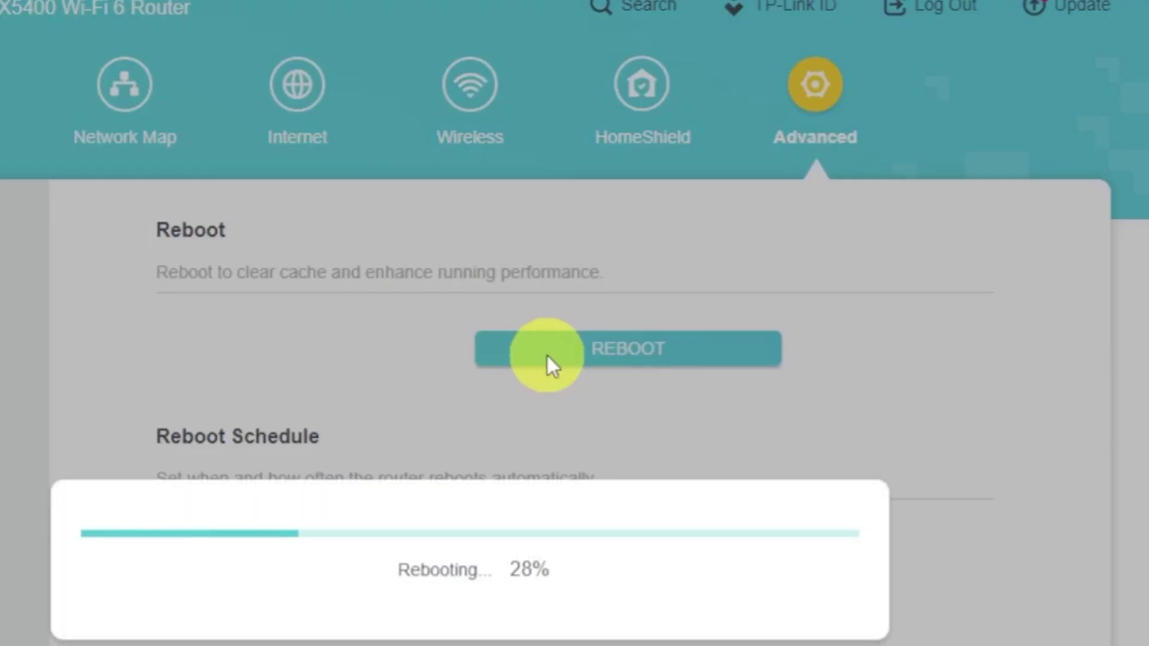